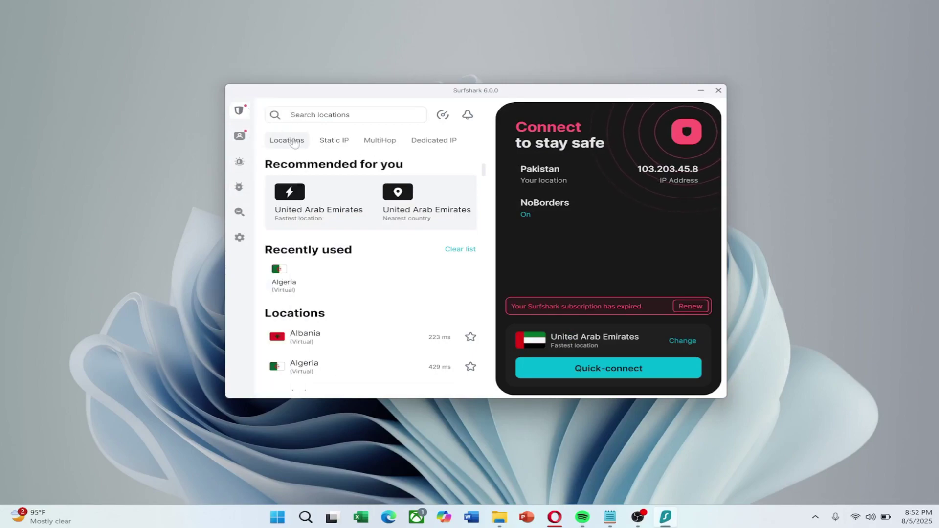
Scroll to the end of the Locations list and refresh latency; United Arab Emirates is lowest at 47 ms.
{"action": "scroll", "coordinate": [292, 352], "scroll_direction": "down", "scroll_amount": 1}
{"action": "scroll", "coordinate": [298, 343], "scroll_direction": "down", "scroll_amount": 5}
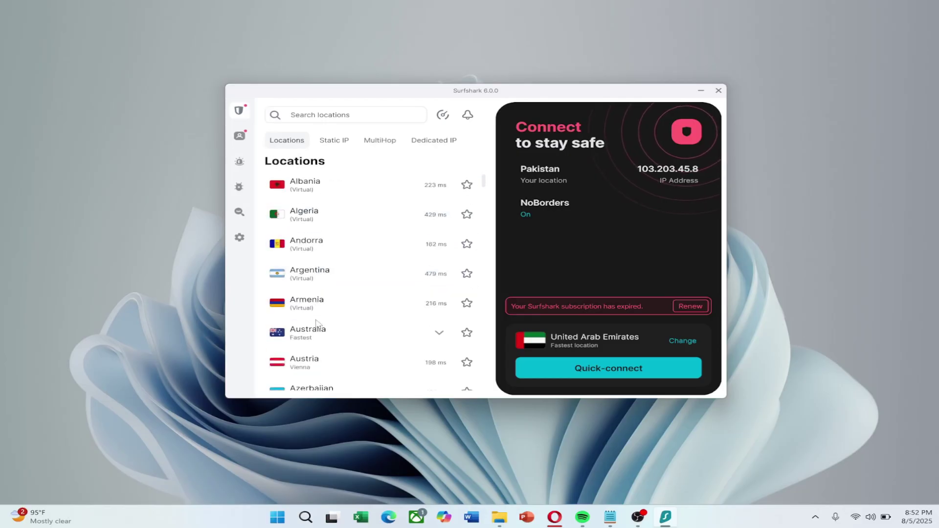
{"action": "scroll", "coordinate": [325, 330], "scroll_direction": "down", "scroll_amount": 8}
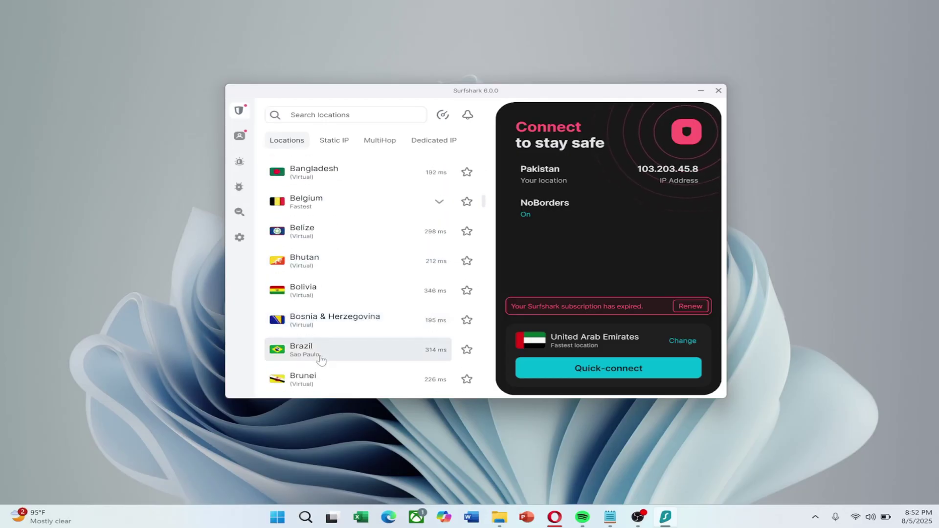
{"action": "scroll", "coordinate": [316, 372], "scroll_direction": "down", "scroll_amount": 5}
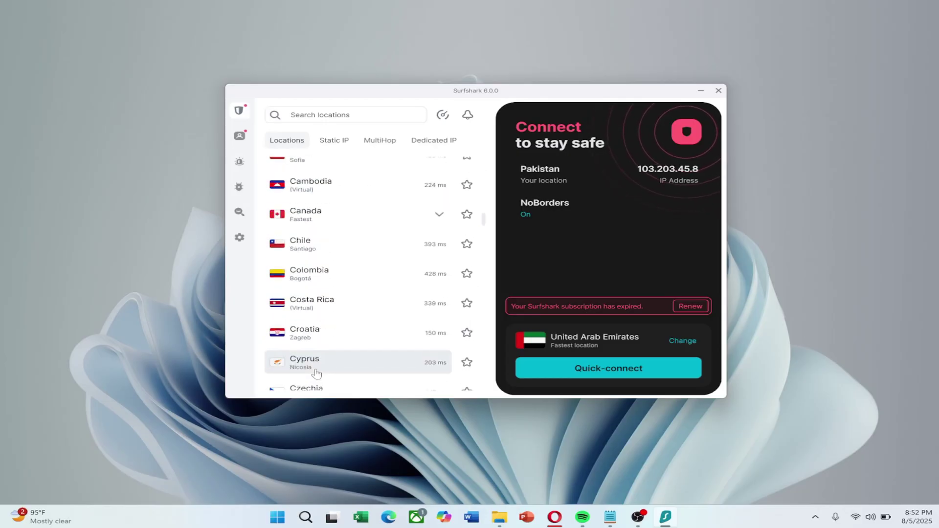
{"action": "scroll", "coordinate": [317, 373], "scroll_direction": "down", "scroll_amount": 6}
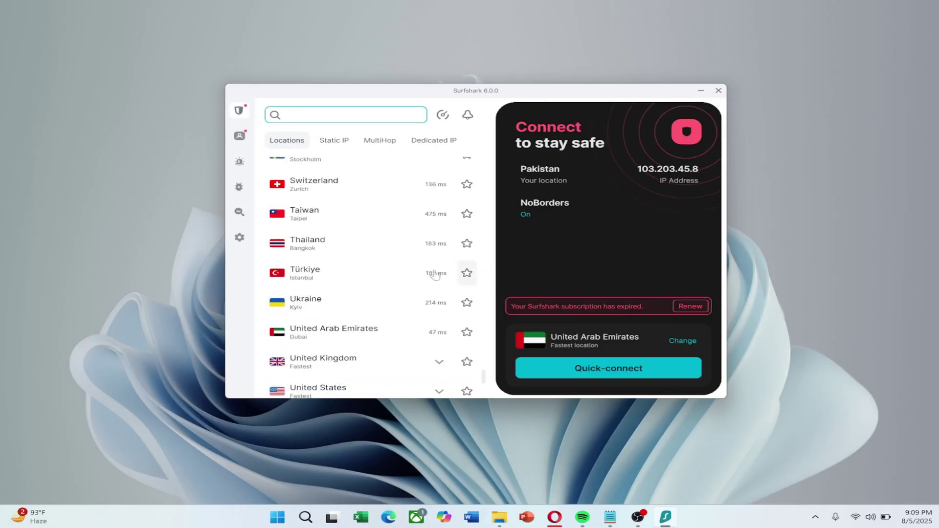
{"action": "left_click", "coordinate": [444, 118]}
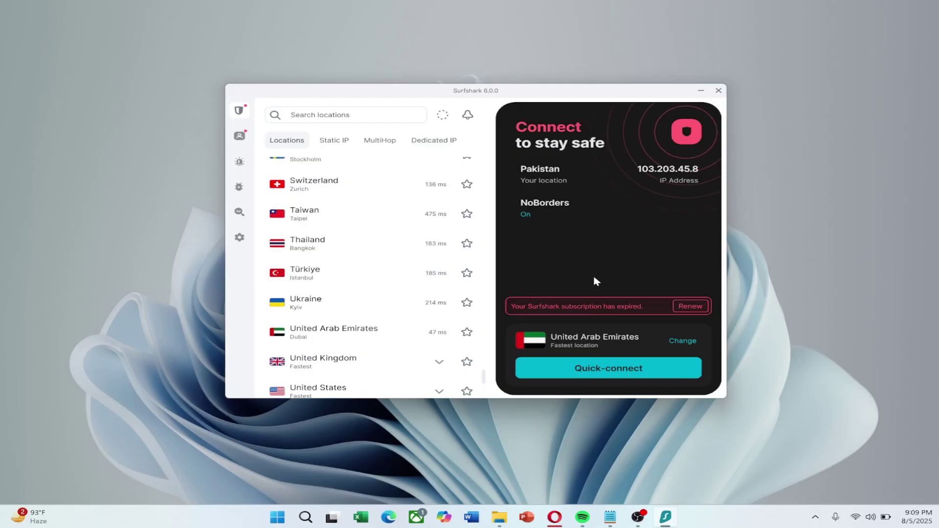
In VPN settings, expand the Protocol dropdown to list Automatic, OpenVPN (TCP), OpenVPN (UDP) and WireGuard.
{"action": "left_click", "coordinate": [238, 237]}
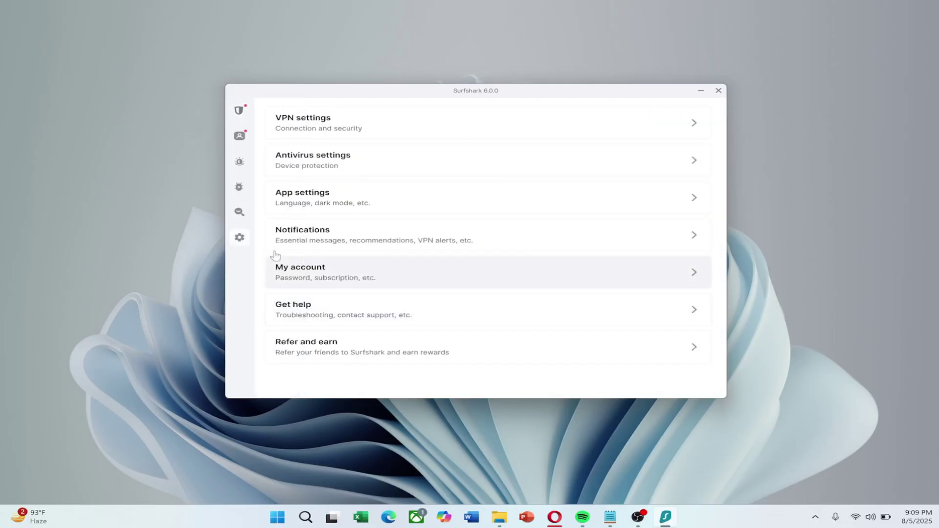
{"action": "left_click", "coordinate": [390, 128]}
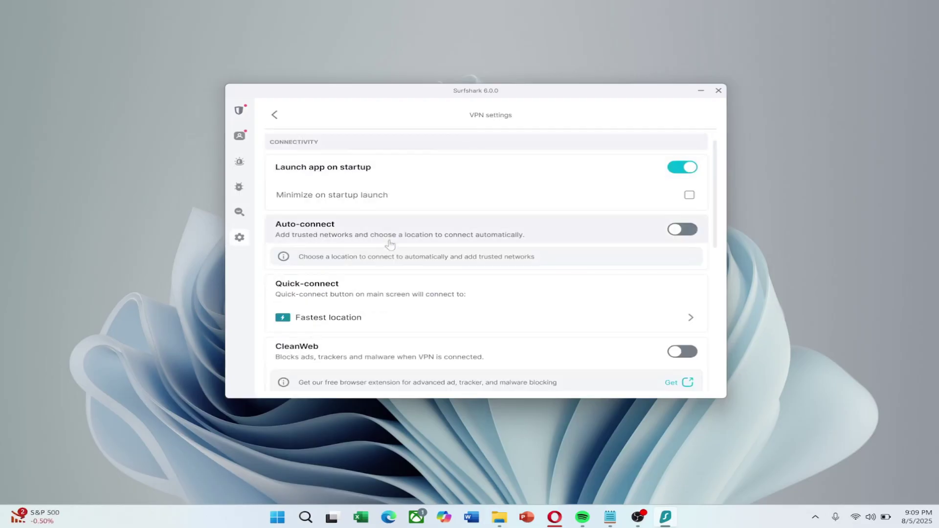
{"action": "scroll", "coordinate": [371, 293], "scroll_direction": "down", "scroll_amount": 1}
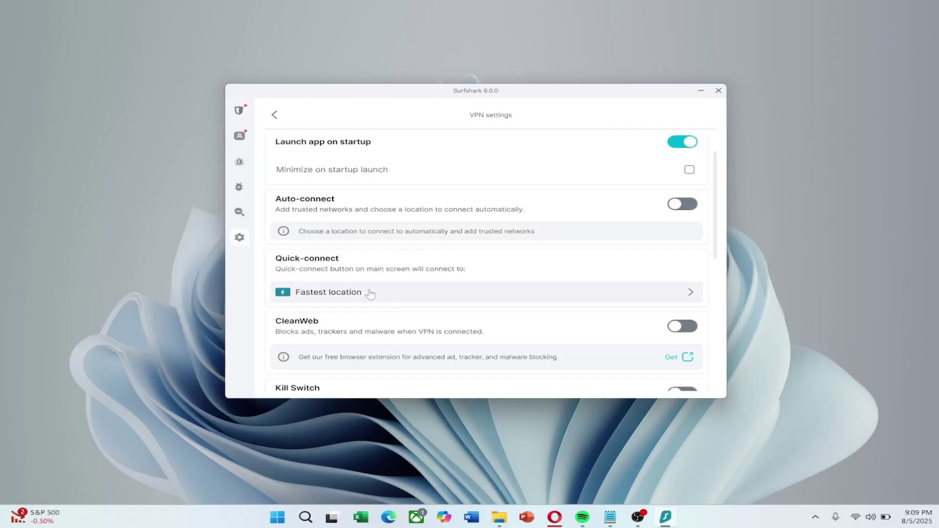
{"action": "scroll", "coordinate": [370, 294], "scroll_direction": "down", "scroll_amount": 5}
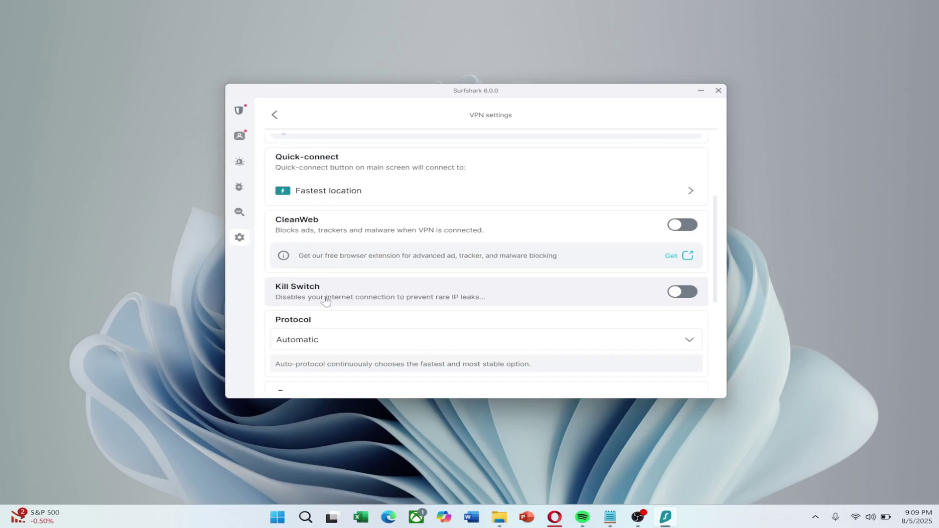
{"action": "left_click", "coordinate": [347, 322]}
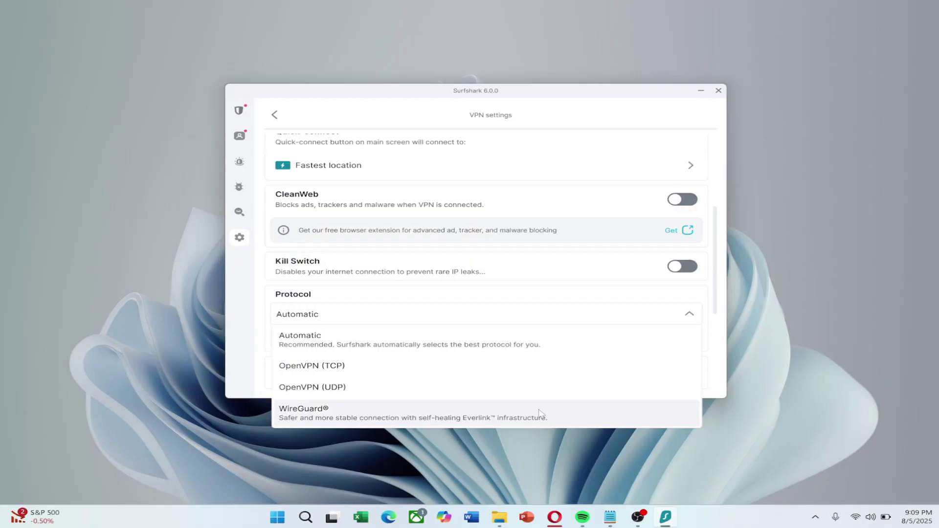
{"action": "left_click", "coordinate": [457, 409]}
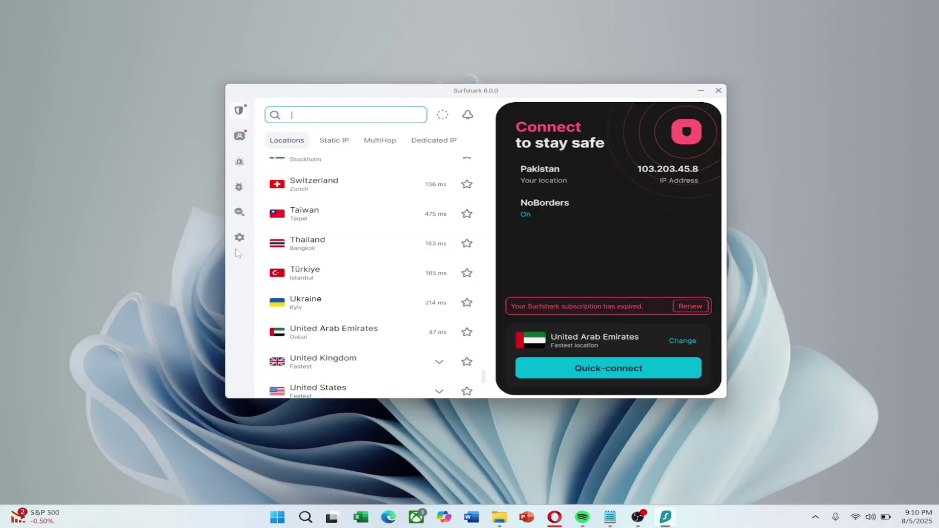
{"action": "left_click", "coordinate": [236, 244]}
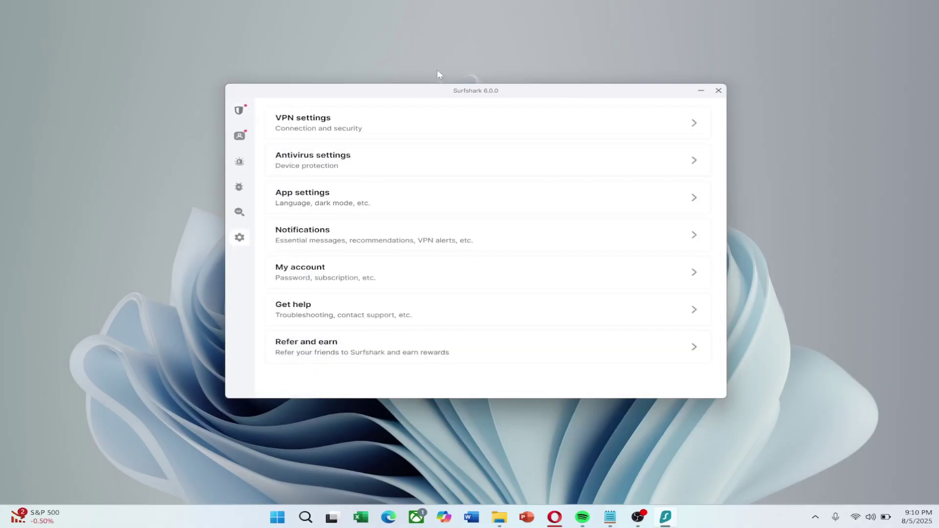
{"action": "left_click", "coordinate": [362, 128]}
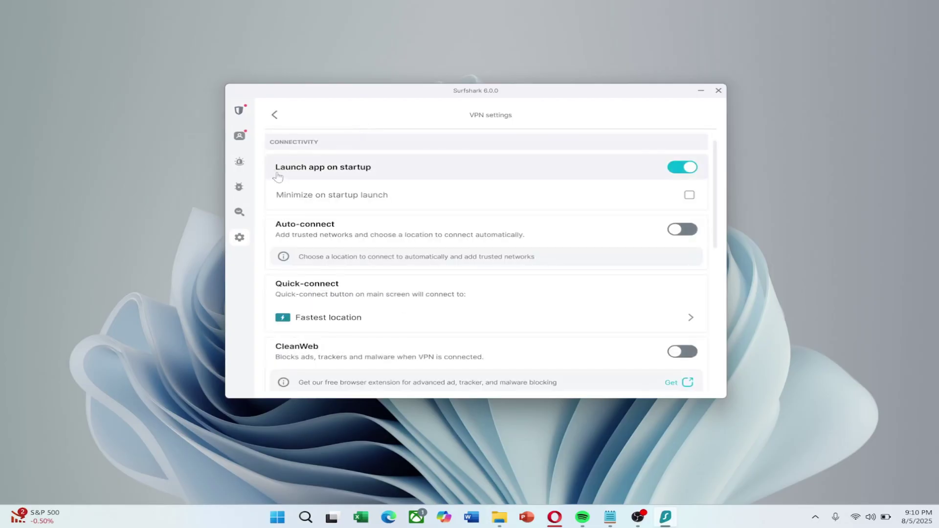
{"action": "scroll", "coordinate": [376, 294], "scroll_direction": "down", "scroll_amount": 1}
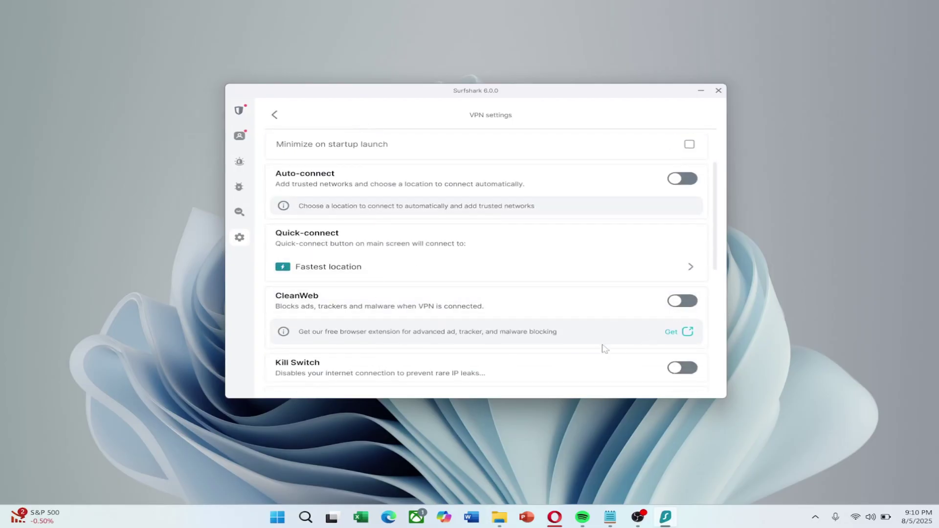
{"action": "scroll", "coordinate": [646, 357], "scroll_direction": "down", "scroll_amount": 1}
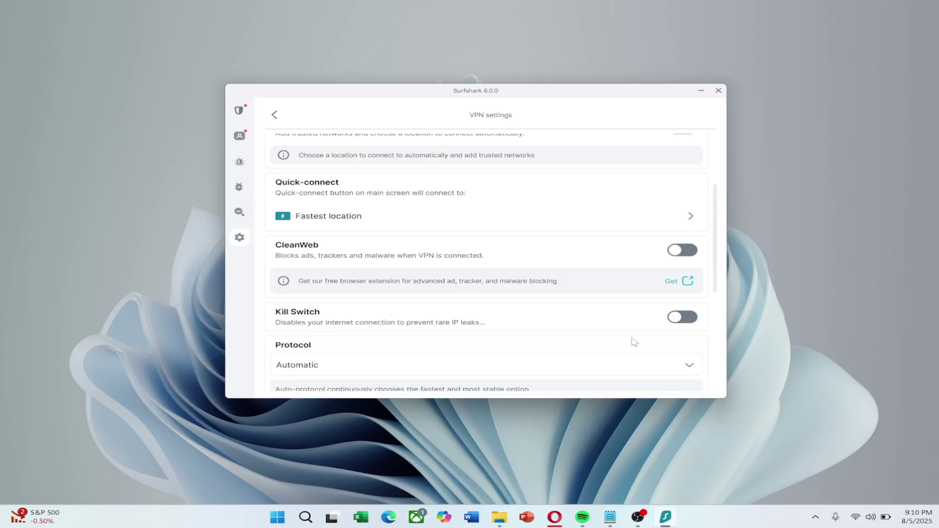
{"action": "scroll", "coordinate": [589, 332], "scroll_direction": "down", "scroll_amount": 2}
{"action": "left_click", "coordinate": [582, 331]}
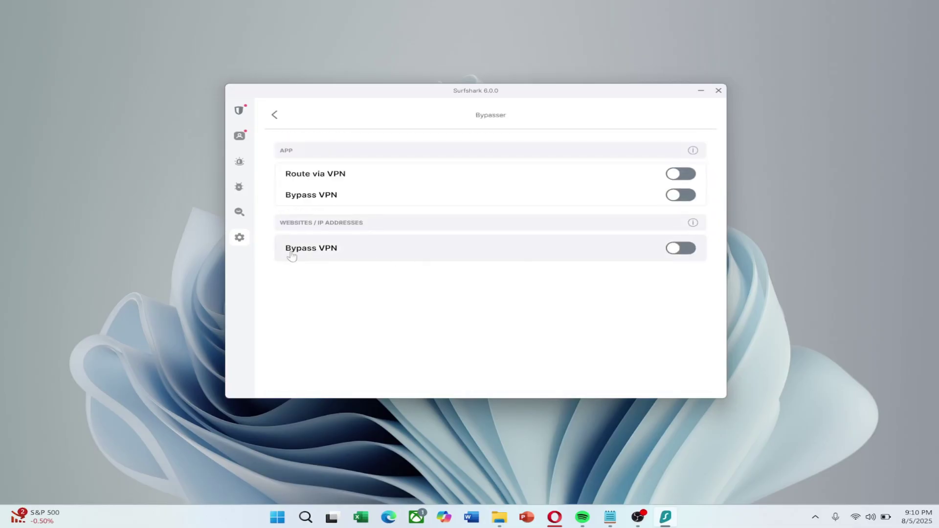
{"action": "left_click", "coordinate": [246, 114]}
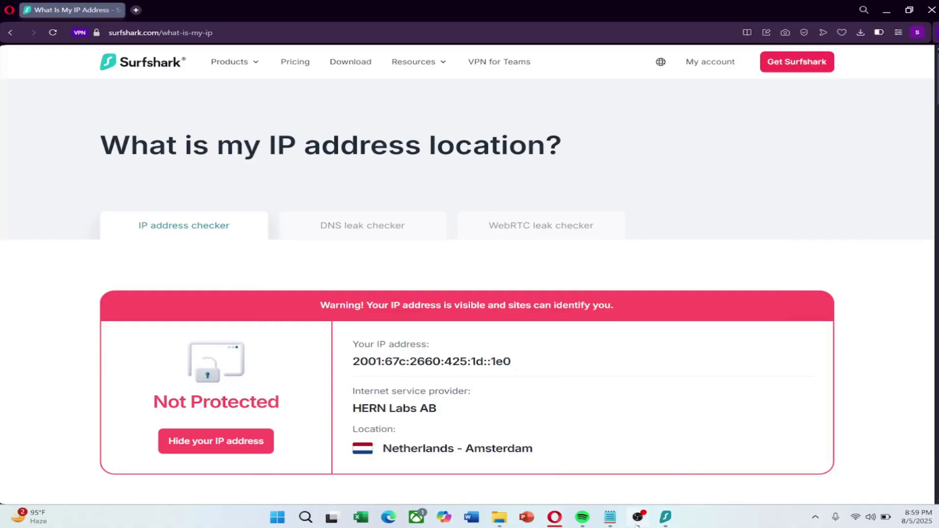
Open Control Panel's Network and Sharing Center and show the network adapters list.
{"action": "key", "text": "super+d"}
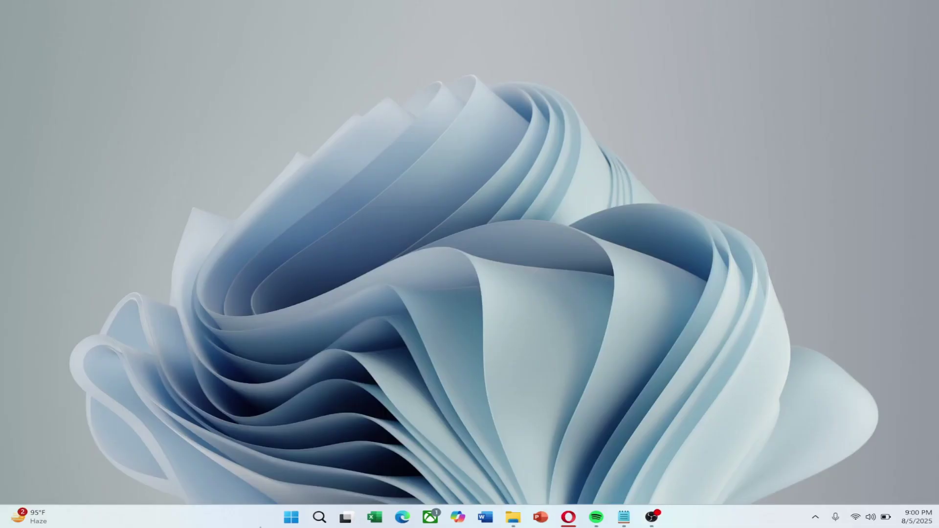
{"action": "left_click", "coordinate": [291, 517]}
{"action": "left_click", "coordinate": [396, 143]}
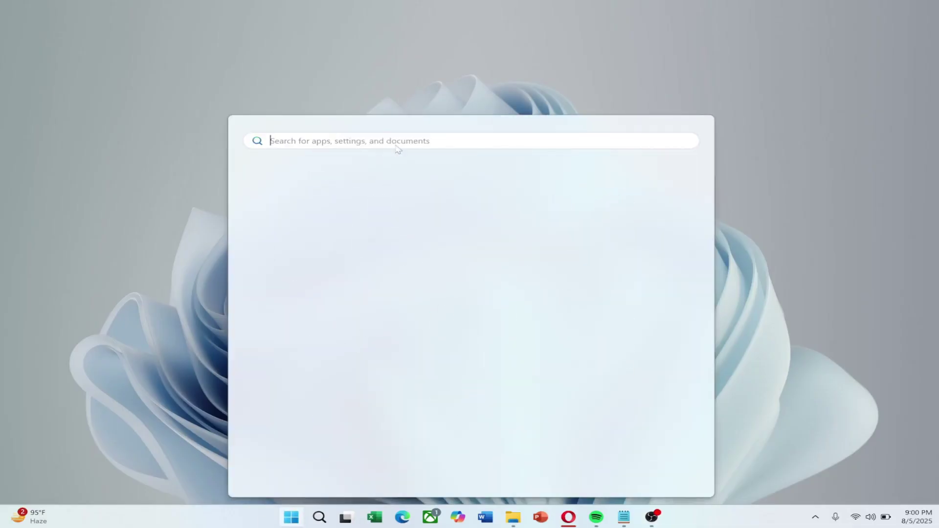
{"action": "left_click", "coordinate": [308, 286]}
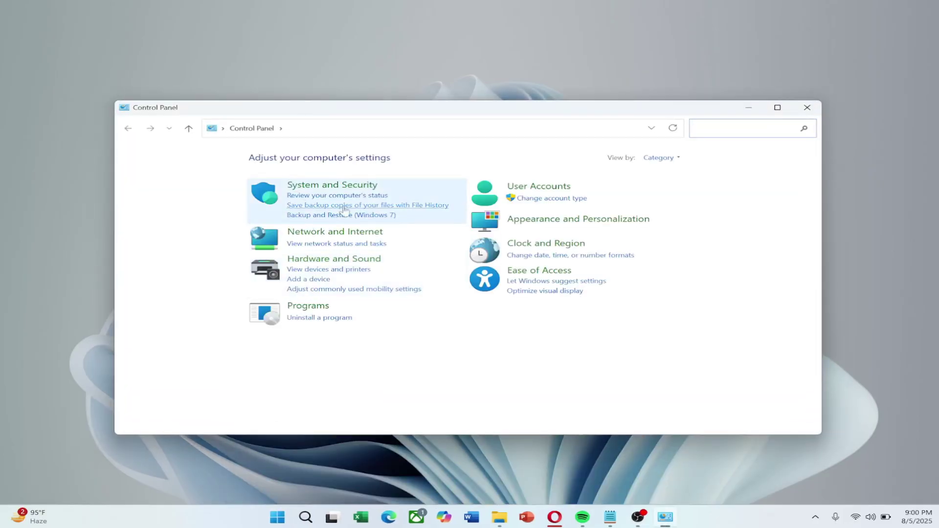
{"action": "left_click", "coordinate": [338, 234]}
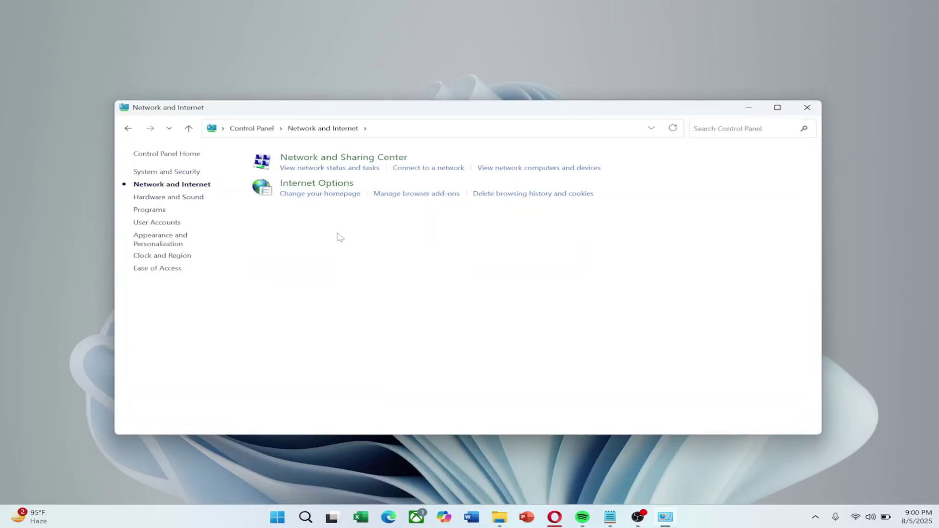
{"action": "left_click", "coordinate": [335, 158]}
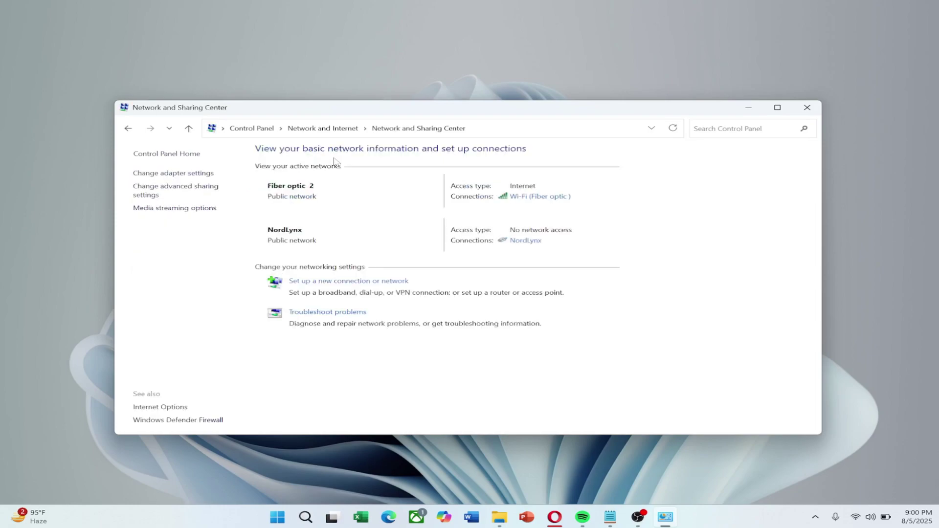
{"action": "left_click", "coordinate": [149, 174]}
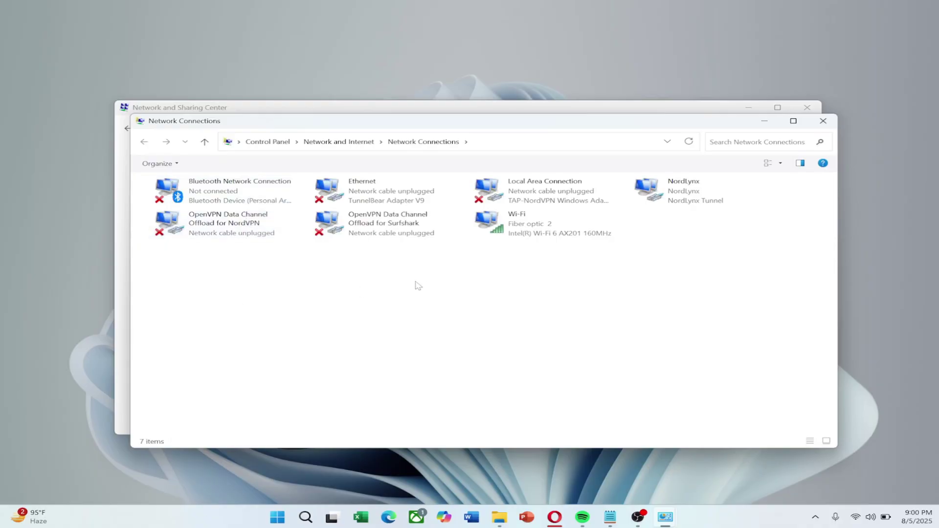
Open the Wi-Fi adapter's properties and select Internet Protocol Version 4 (TCP/IPv4).
{"action": "right_click", "coordinate": [545, 230]}
{"action": "left_click", "coordinate": [570, 342]}
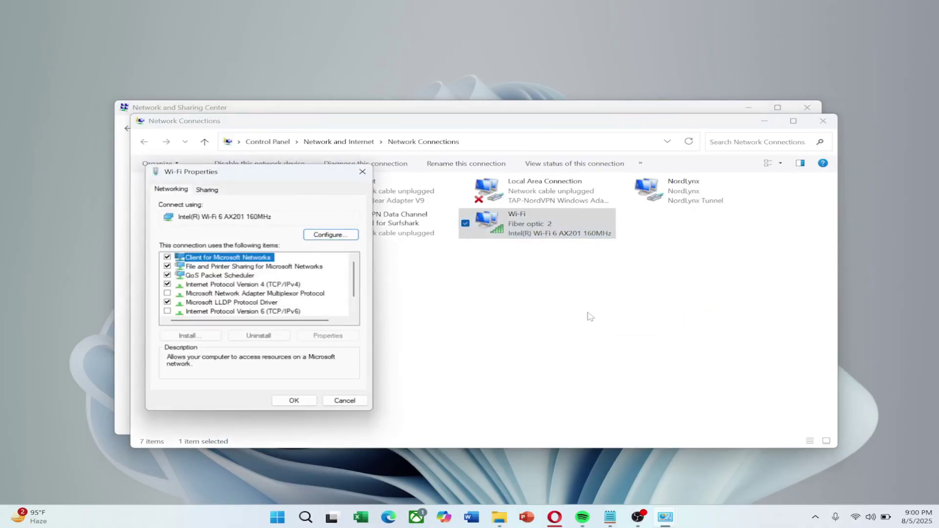
{"action": "key", "text": "Down"}
{"action": "key", "text": "Down"}
{"action": "key", "text": "Down"}
{"action": "key", "text": "Down"}
{"action": "key", "text": "Down"}
{"action": "key", "text": "Up"}
{"action": "key", "text": "Up"}
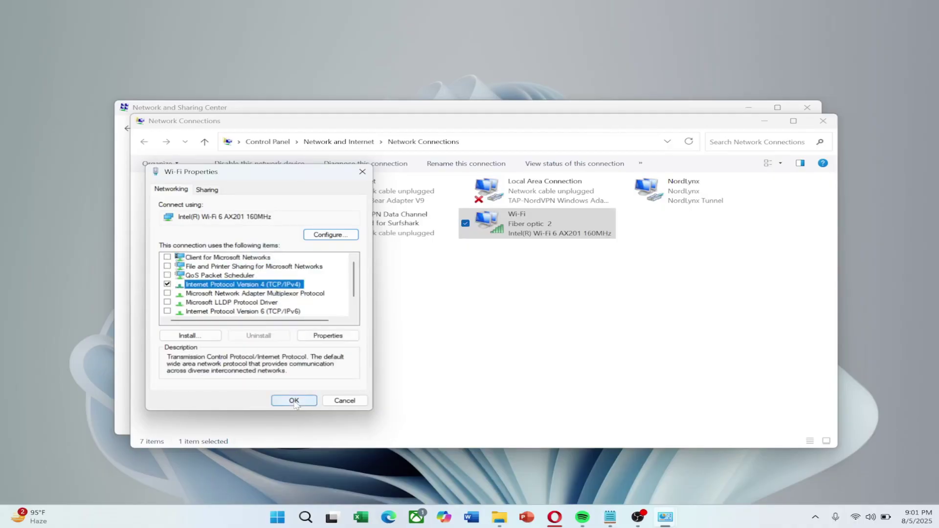
Set the IPv4 DNS manually: preferred 162.252.172.57, alternate 149.154.159.92.
{"action": "left_click", "coordinate": [333, 337]}
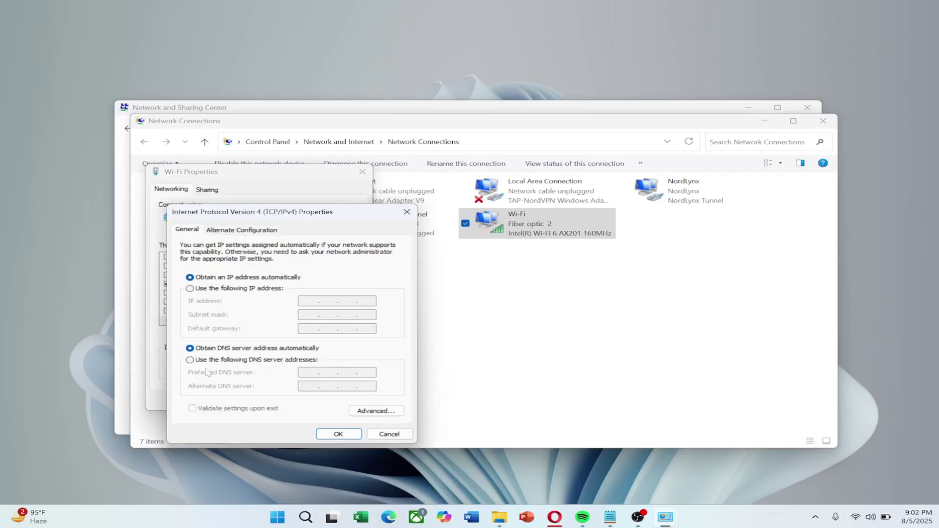
{"action": "left_click", "coordinate": [190, 360]}
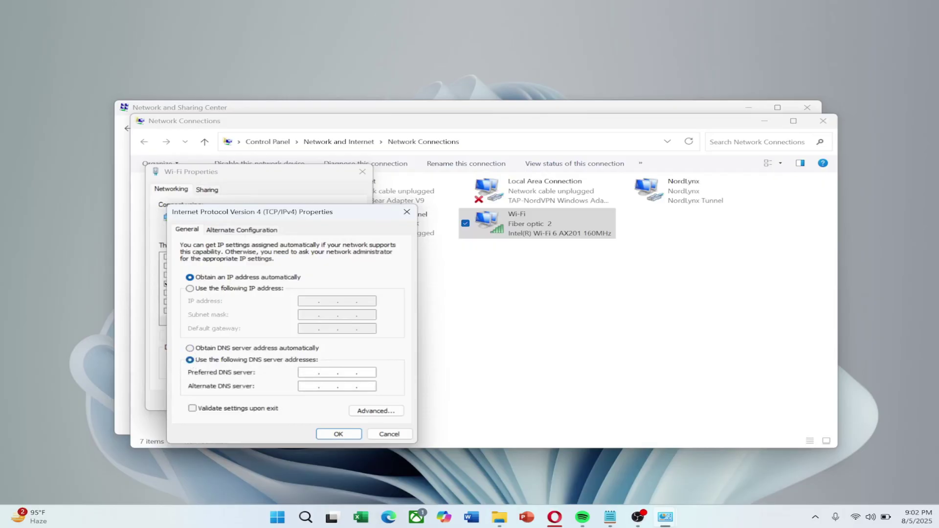
{"action": "right_click", "coordinate": [309, 377]}
{"action": "left_click", "coordinate": [343, 271]}
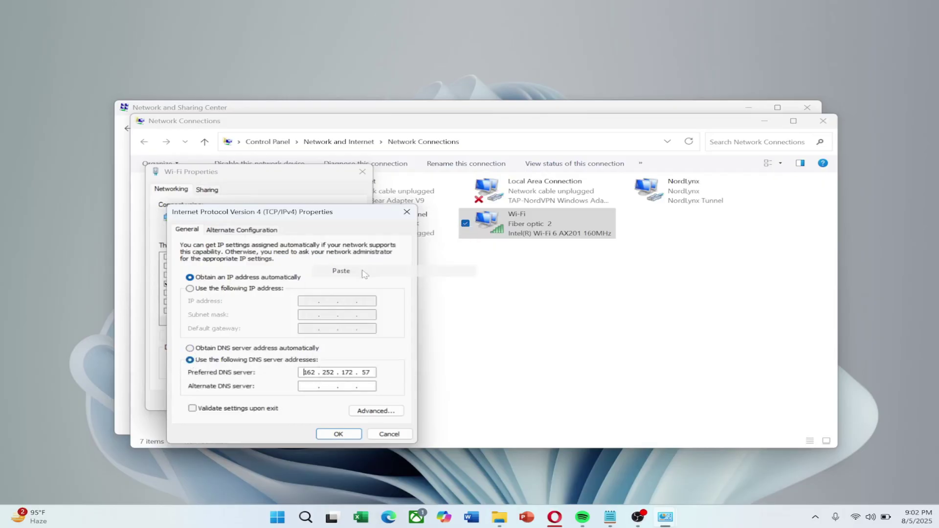
{"action": "right_click", "coordinate": [309, 386]}
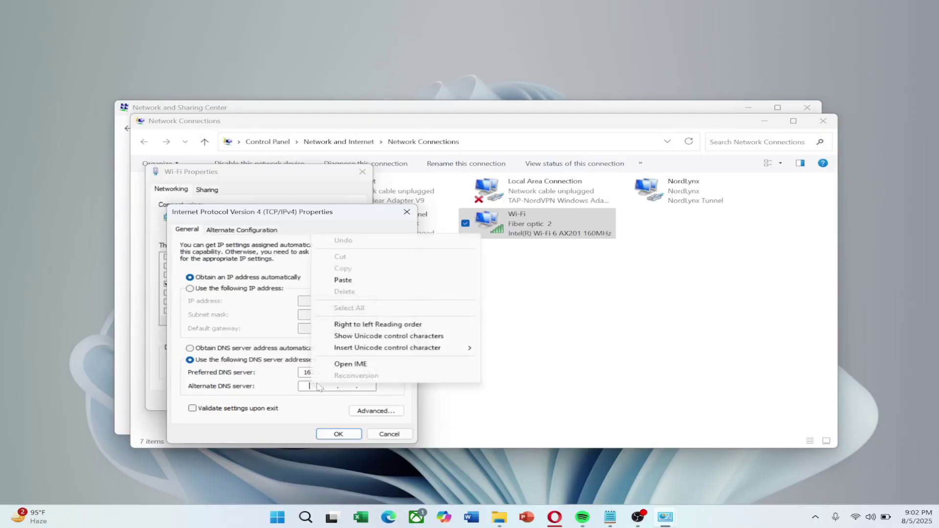
{"action": "left_click", "coordinate": [368, 280]}
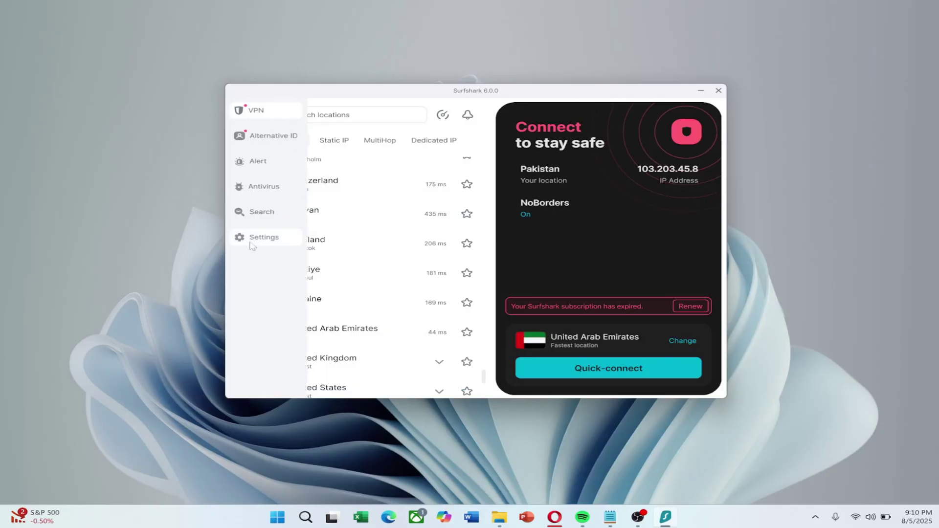
Go to Surfshark Settings > Get help and scroll to the Troubleshooting tools option.
{"action": "left_click", "coordinate": [240, 238]}
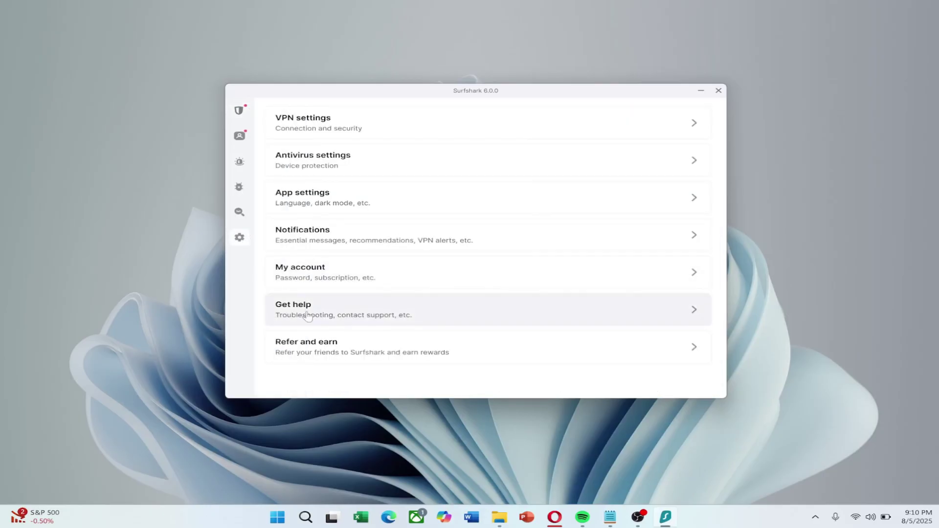
{"action": "left_click", "coordinate": [480, 323]}
{"action": "scroll", "coordinate": [406, 309], "scroll_direction": "down", "scroll_amount": 1}
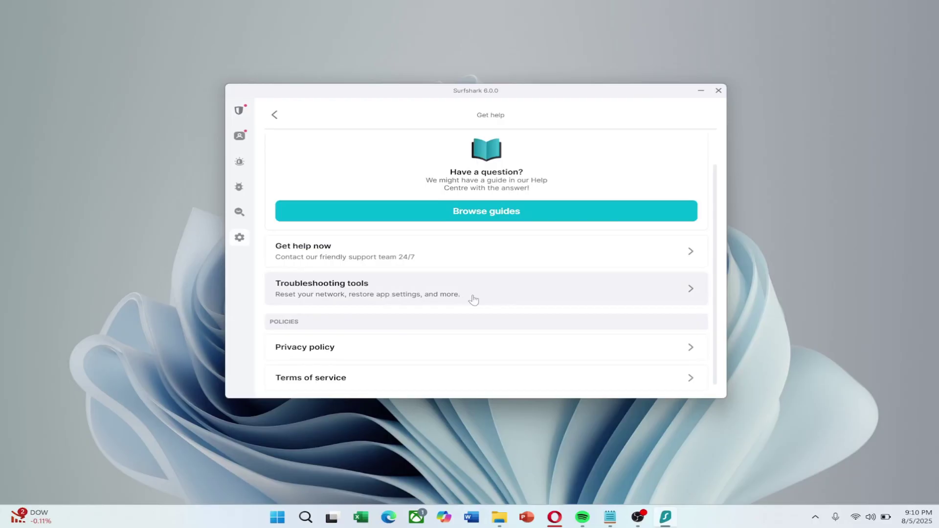